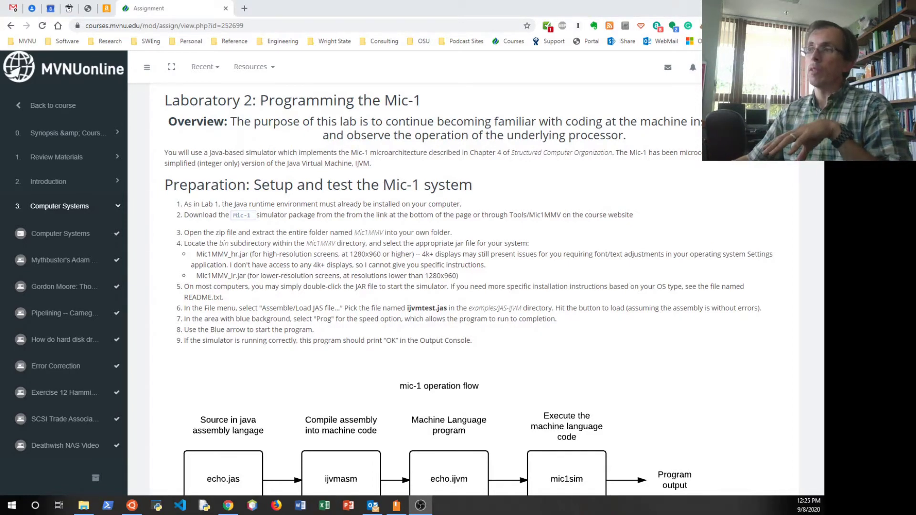
- Scroll the Lab 2 assignment page down to the Mic1MMV.zip attachment above the Grading summary
scroll(524, 263, down, 8)
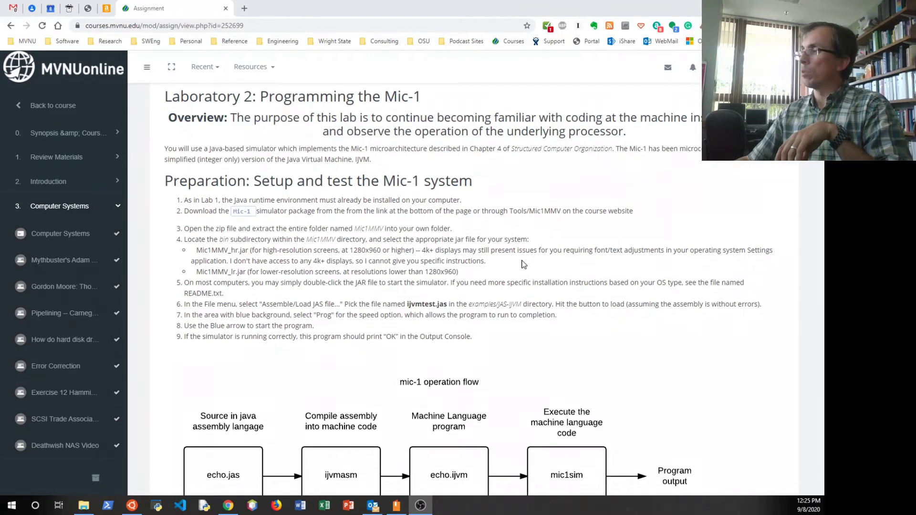
scroll(523, 264, down, 20)
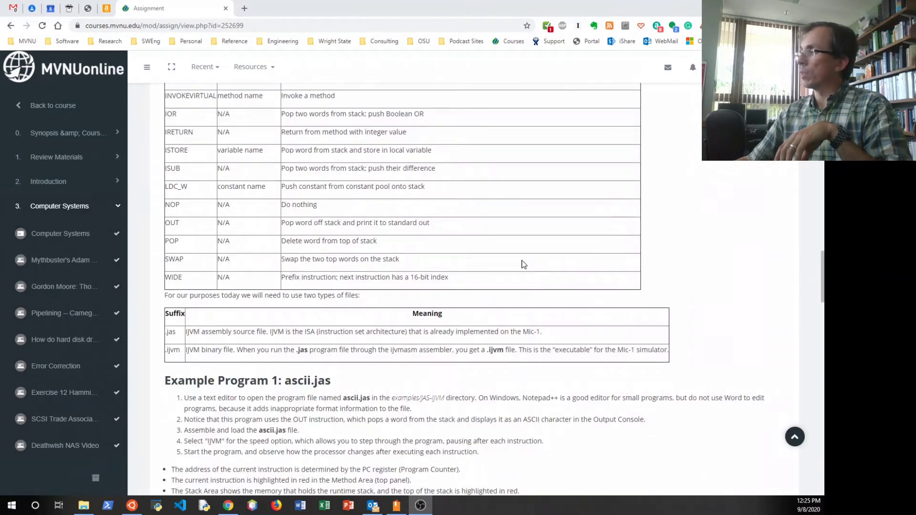
scroll(523, 264, down, 15)
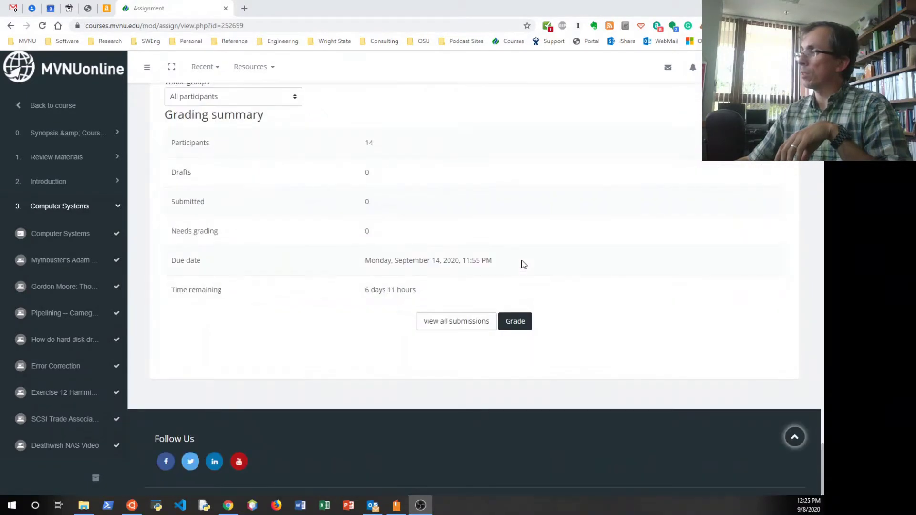
scroll(279, 199, up, 3)
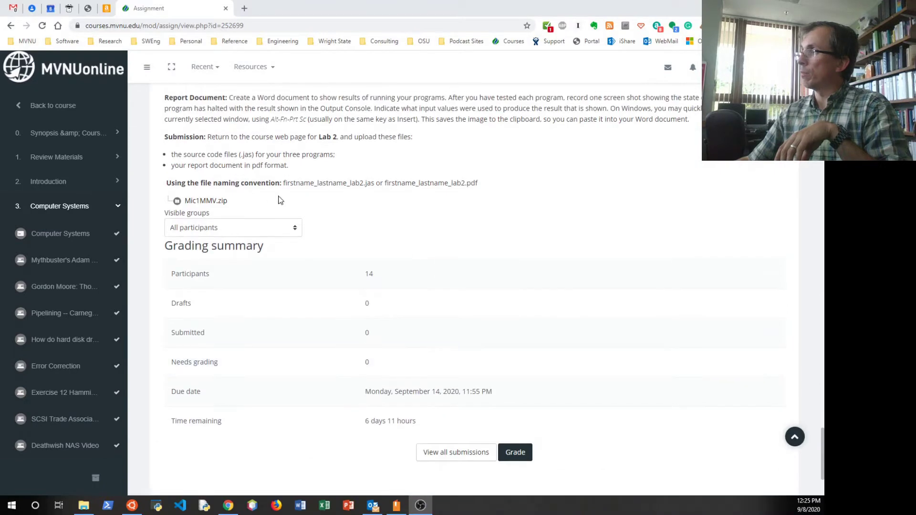
- Download Mic1MMV.zip and set it to open when the download finishes
click(206, 200)
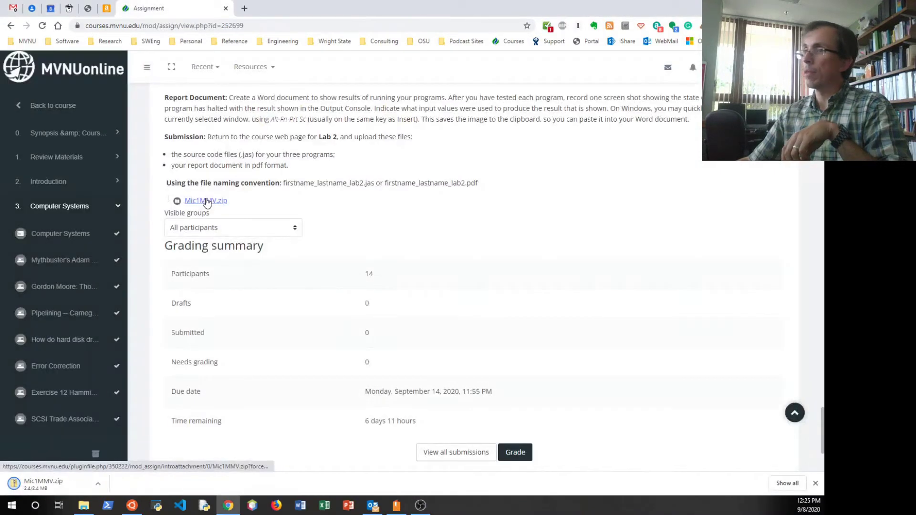
click(102, 484)
click(133, 408)
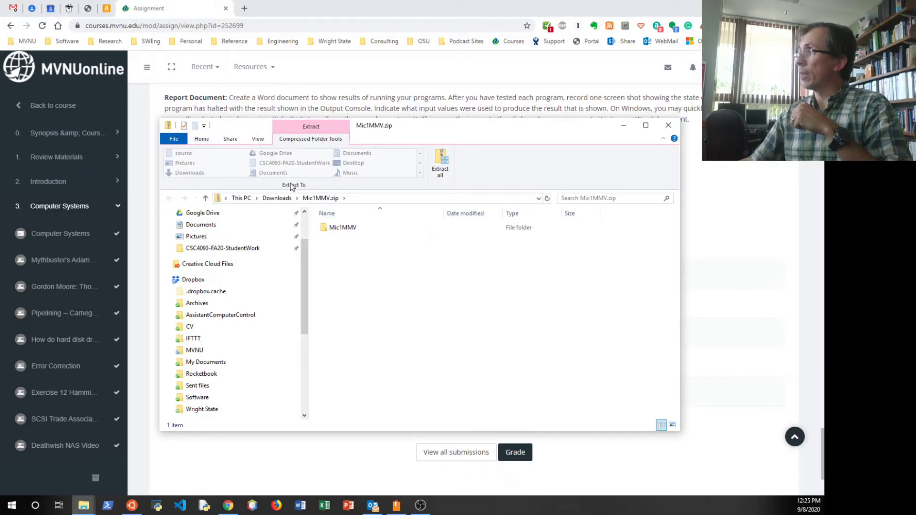
- Extract the Mic1MMV folder from the zip into a Mic1MMV folder in Downloads
click(339, 229)
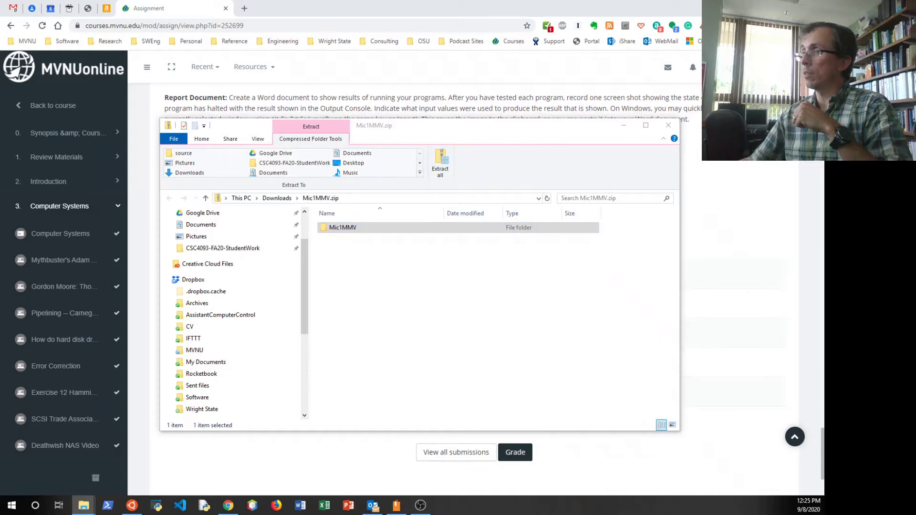
click(440, 163)
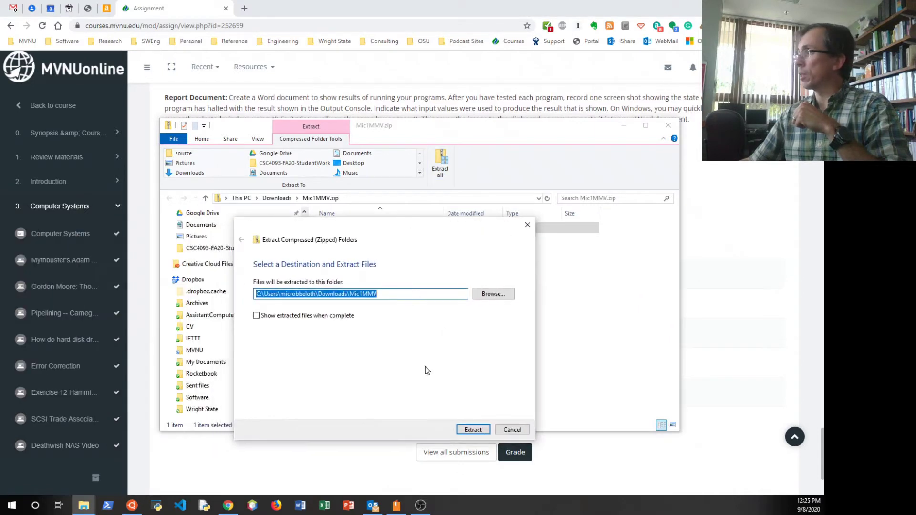
click(468, 430)
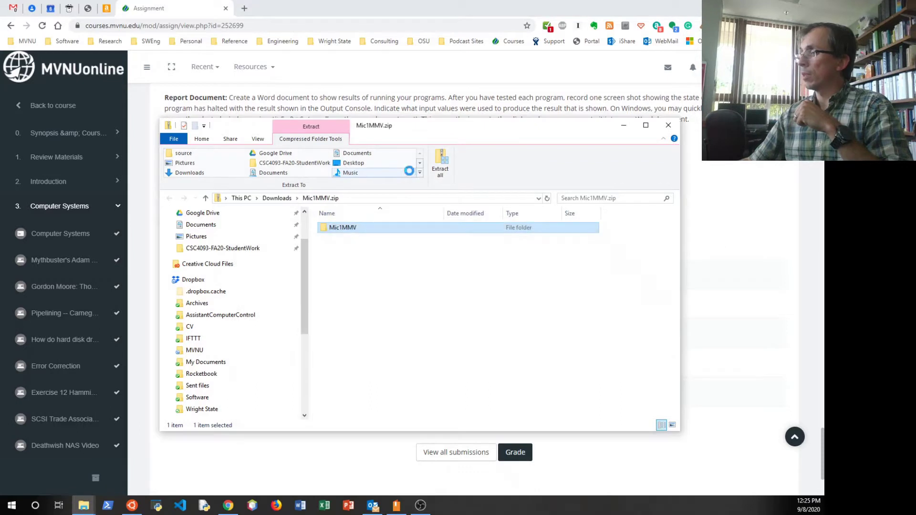
- Go up to Downloads and open the extracted Mic1MMV folder, then its inner Mic1MMV folder
click(205, 198)
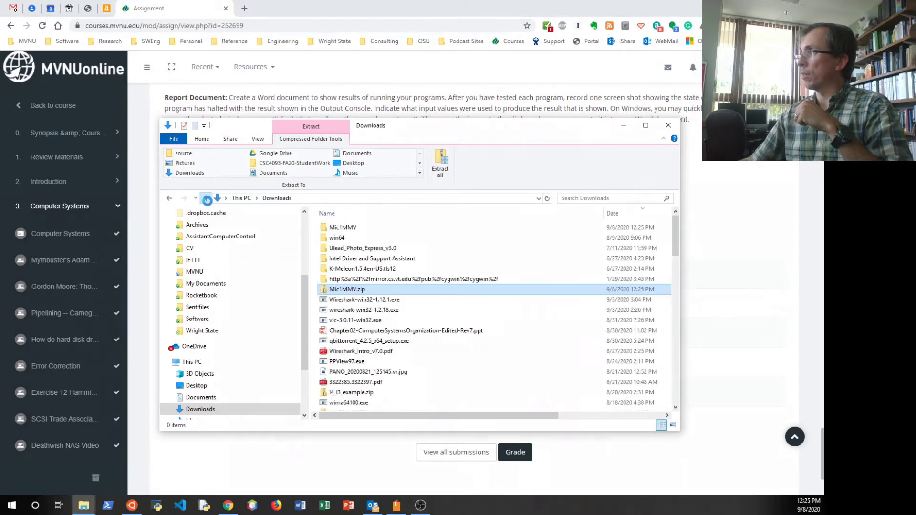
click(367, 228)
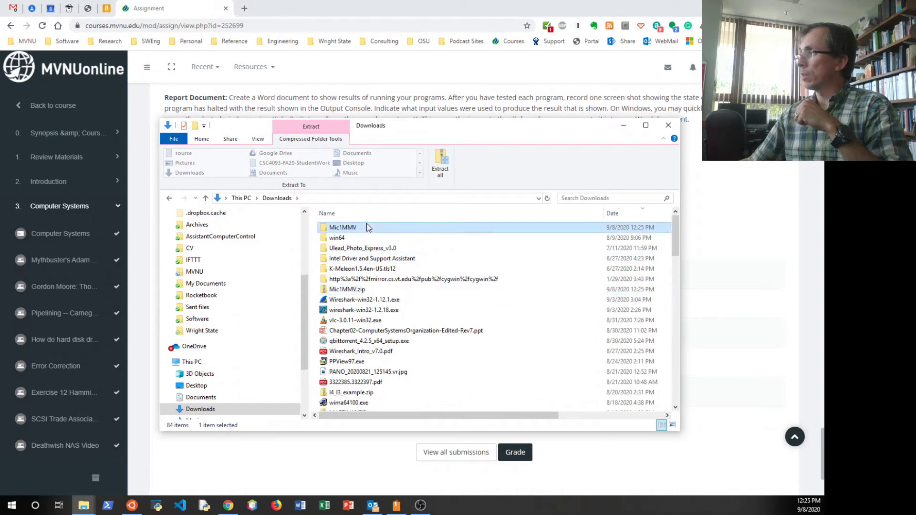
double_click(367, 228)
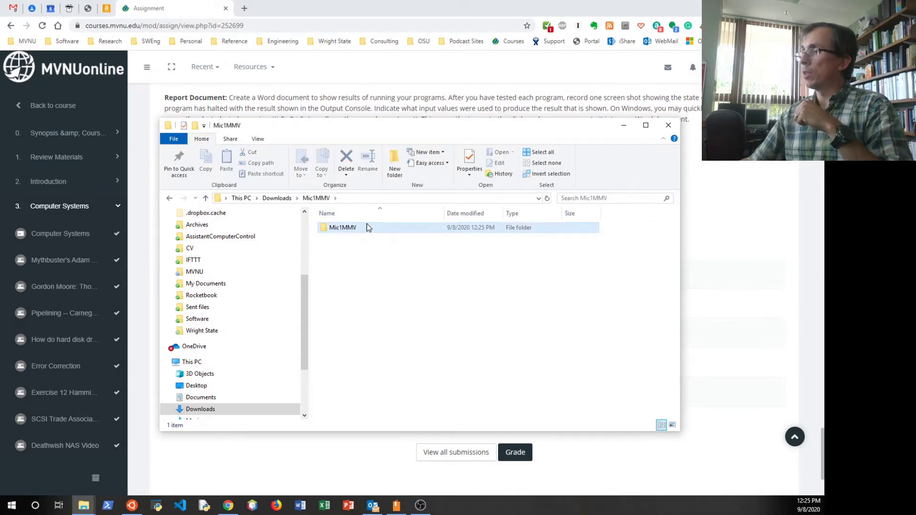
double_click(367, 228)
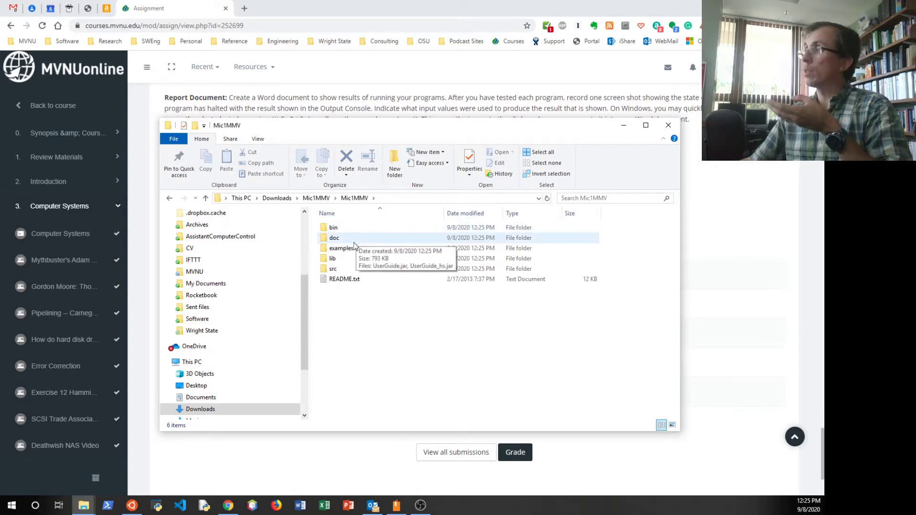
- Point out the doc, examples, lib and src subfolders
click(351, 240)
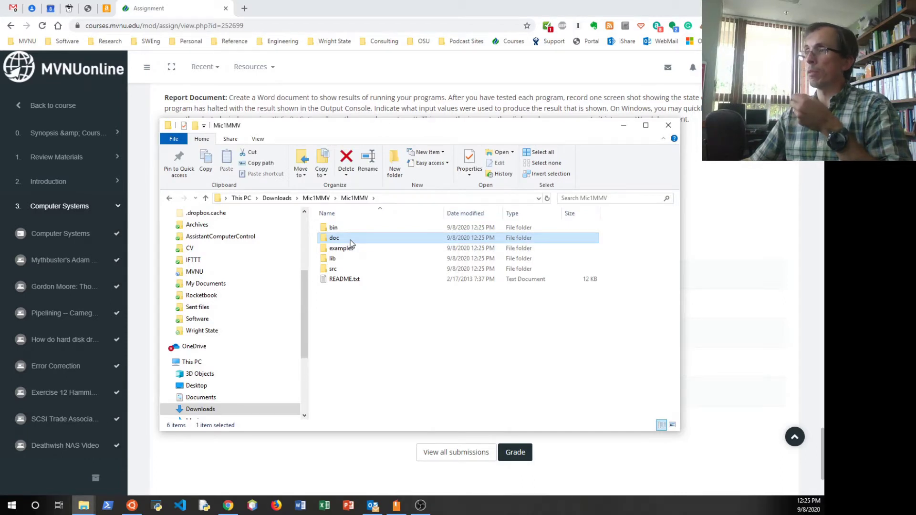
click(359, 248)
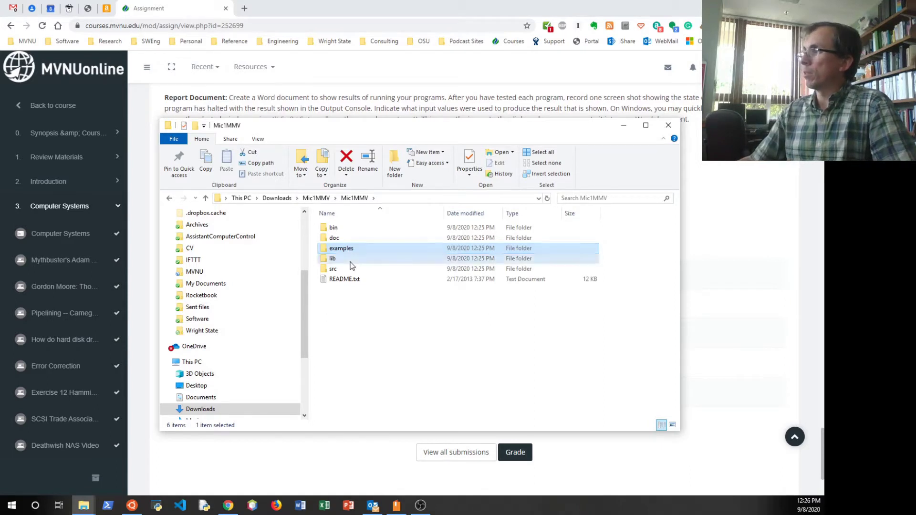
click(350, 259)
click(346, 269)
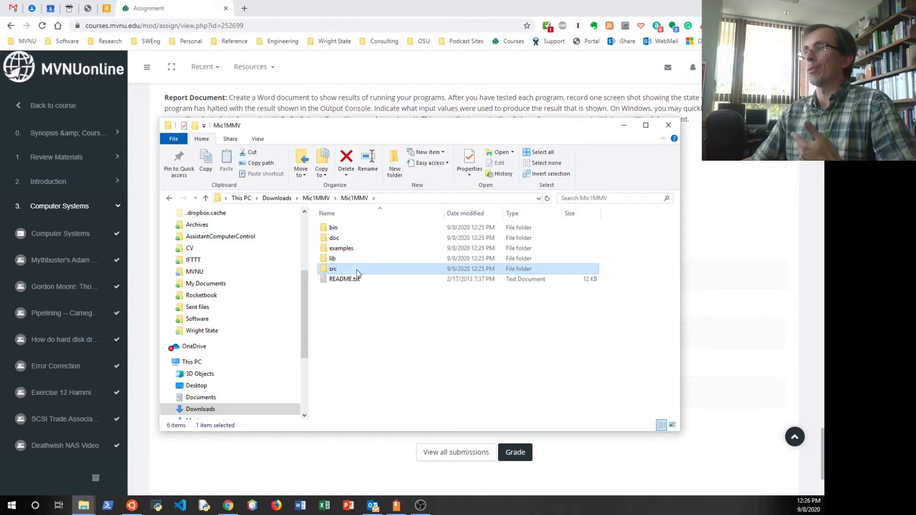
- In the bin folder, compare Mic1MMV_lr.jar with Mic1MMV_hr.jar and select the high-resolution jar
double_click(367, 233)
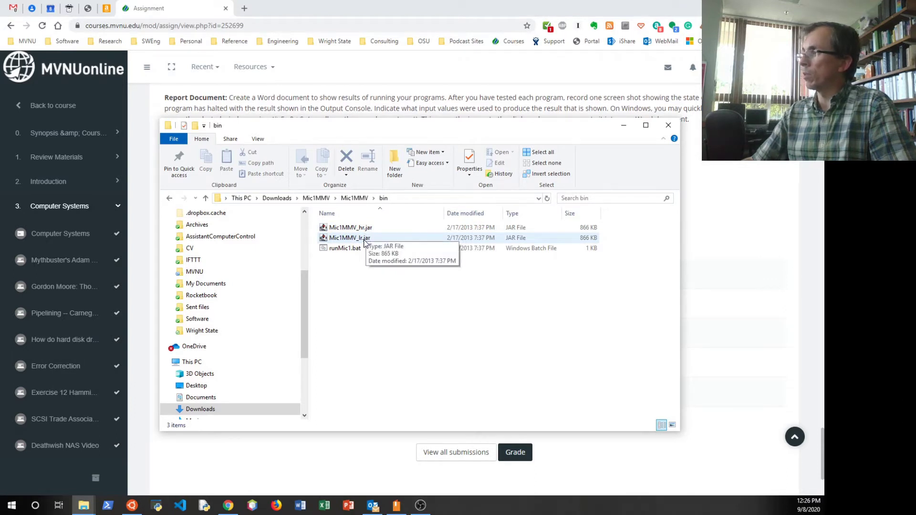
click(365, 241)
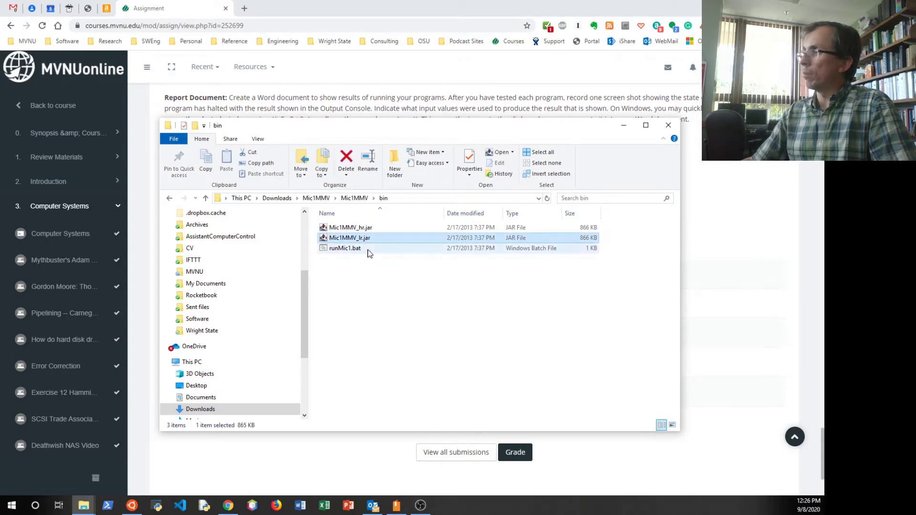
click(378, 227)
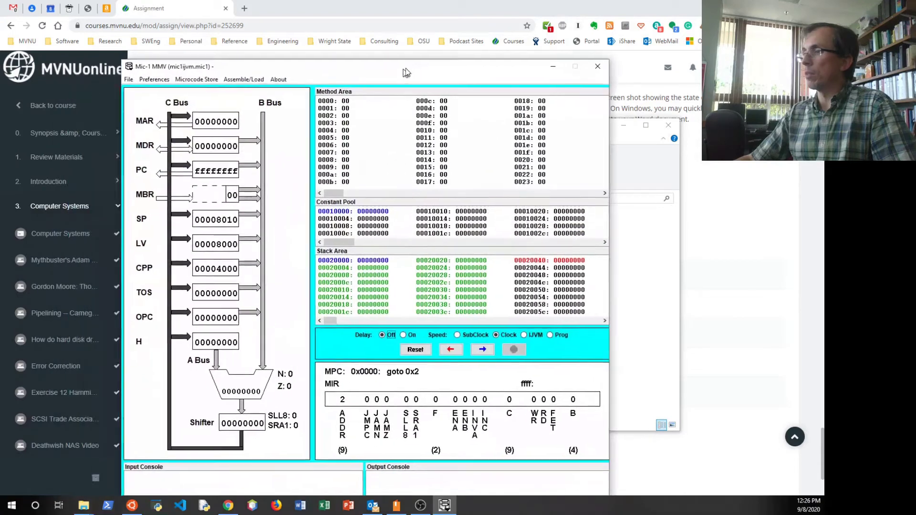
- Drag the Mic-1 MMV window to the top so the whole simulator fits on screen
drag(406, 72, 362, 41)
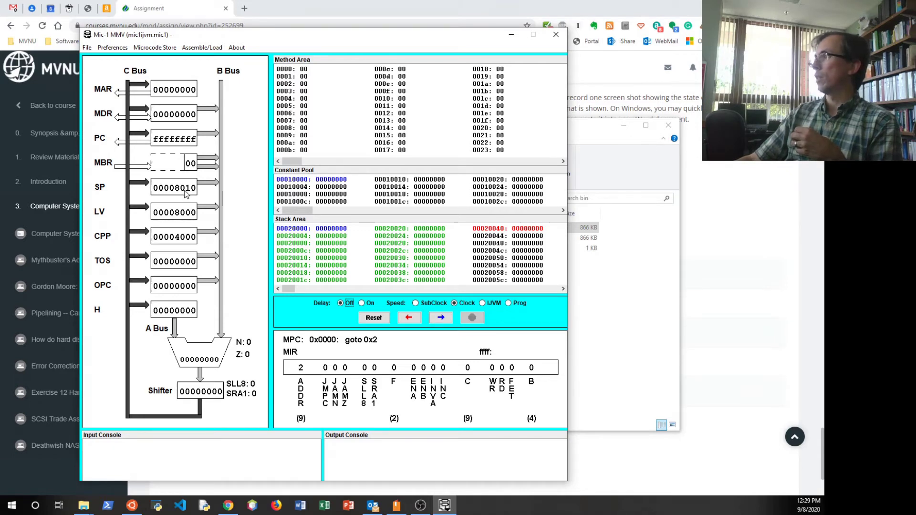
click(113, 47)
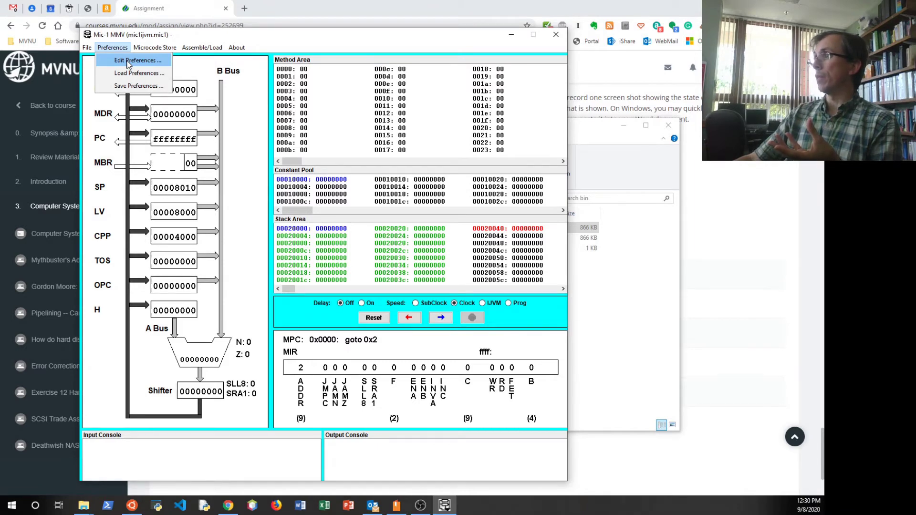
click(128, 60)
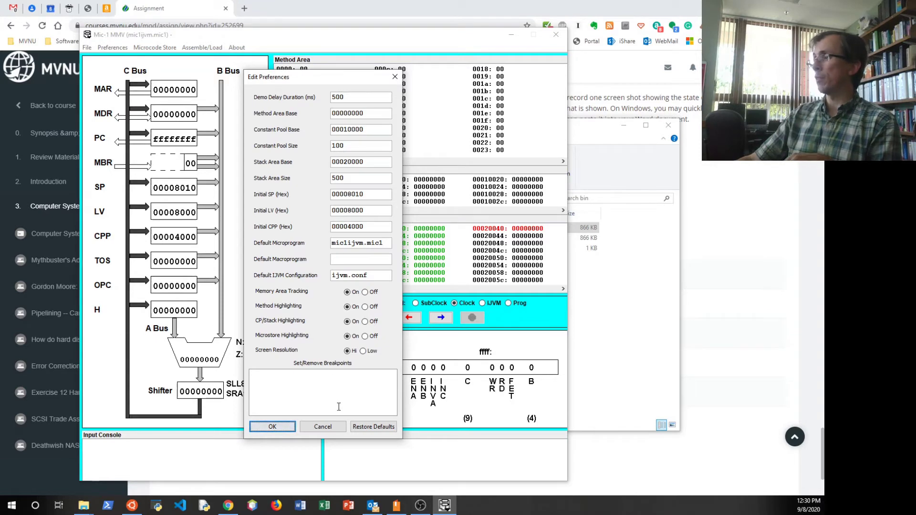
click(327, 427)
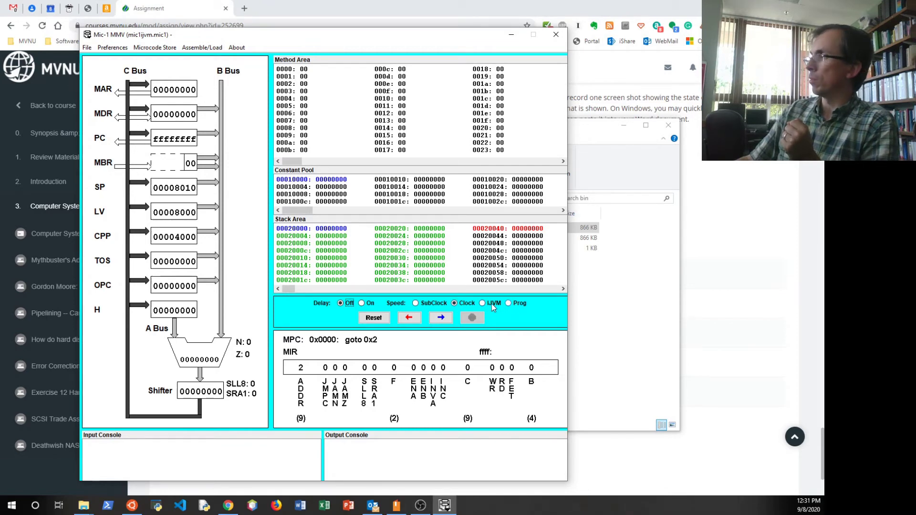
- Change the Speed setting from Clock to Prog, passing through IJVM
click(482, 304)
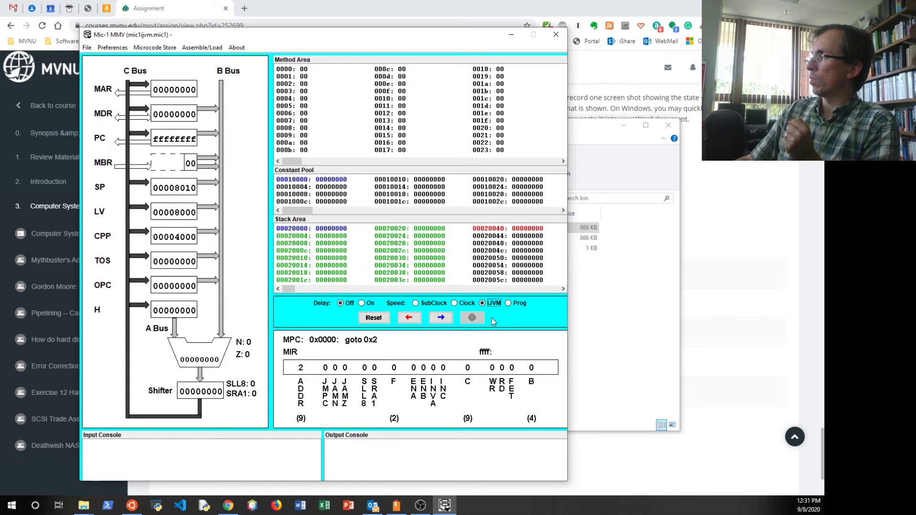
click(508, 304)
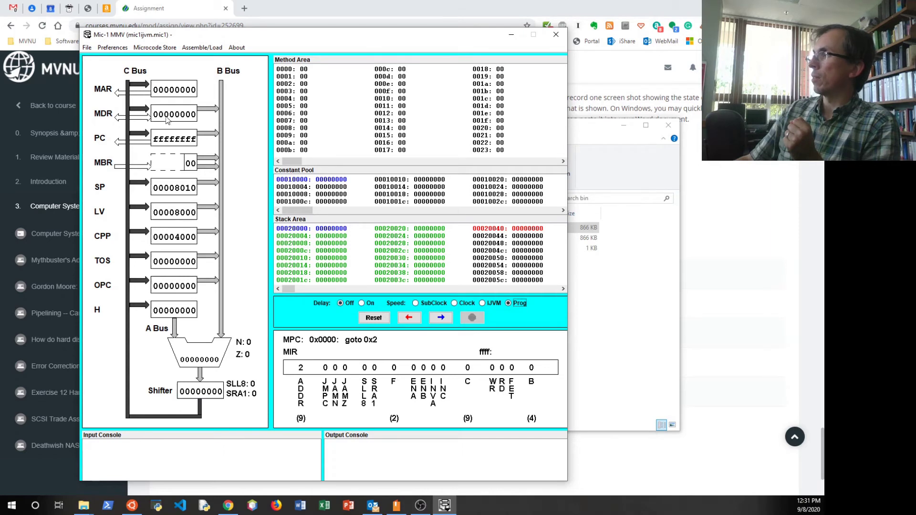
click(113, 48)
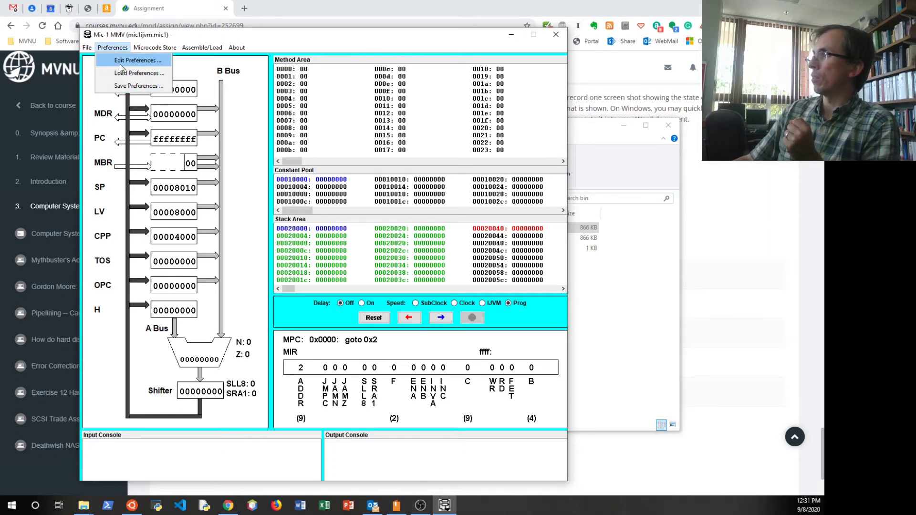
click(121, 62)
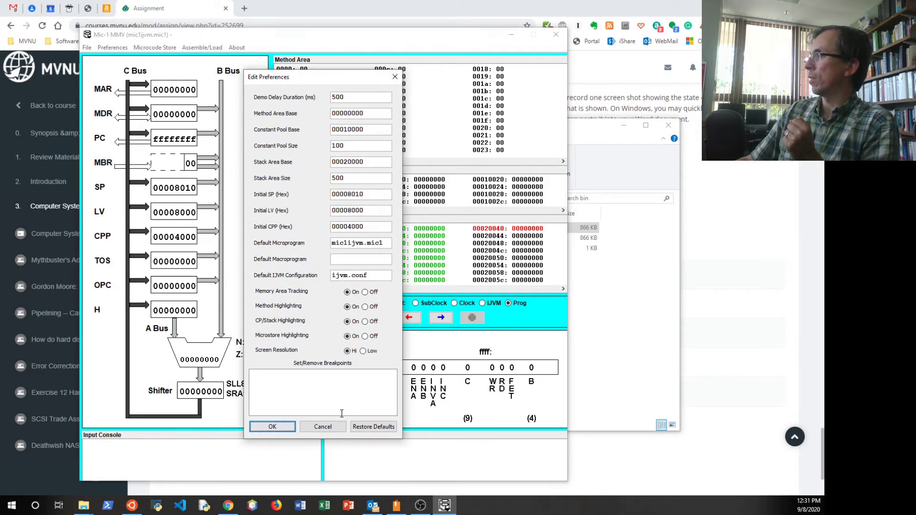
click(324, 426)
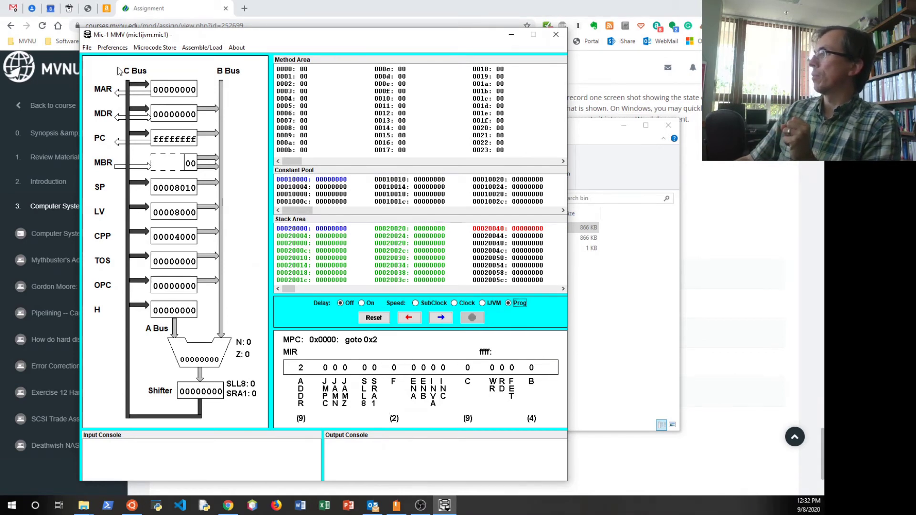
- Assemble examples/JAS-IJVM/ijvmtest.jas using File > Assemble / Load JAS file
click(88, 49)
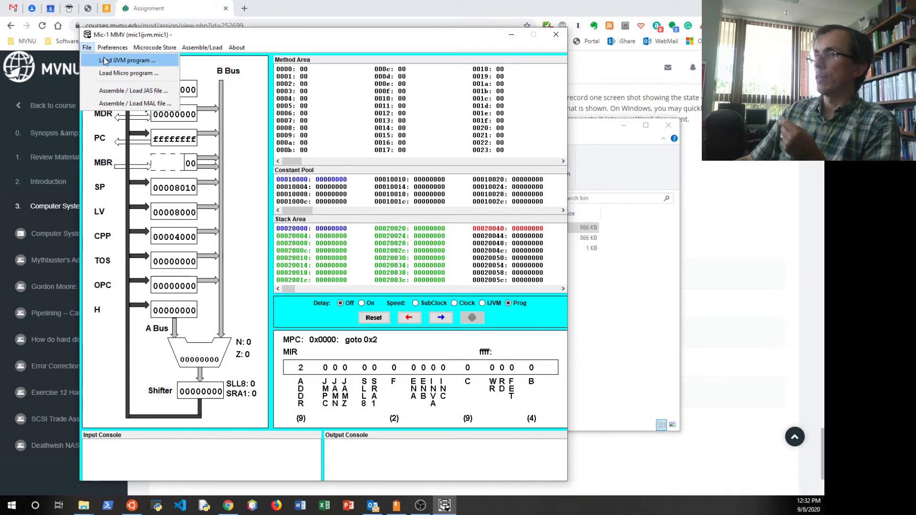
click(102, 93)
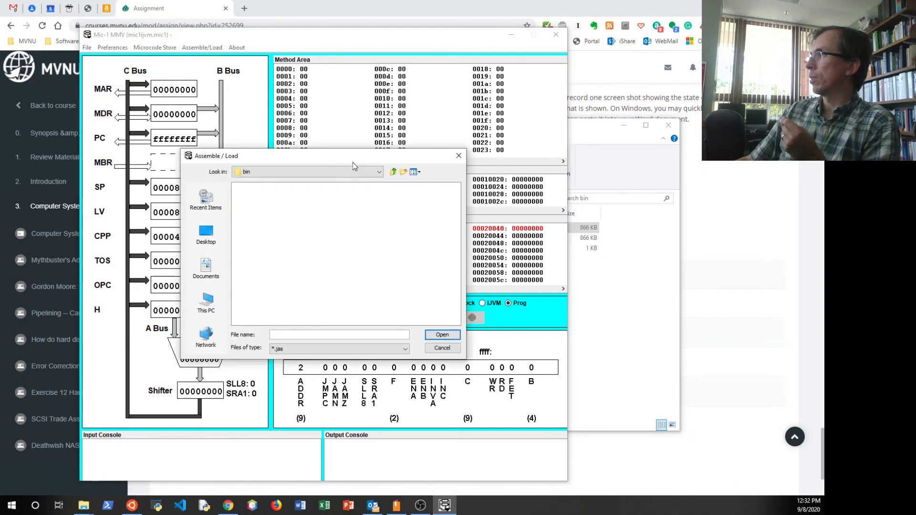
click(393, 172)
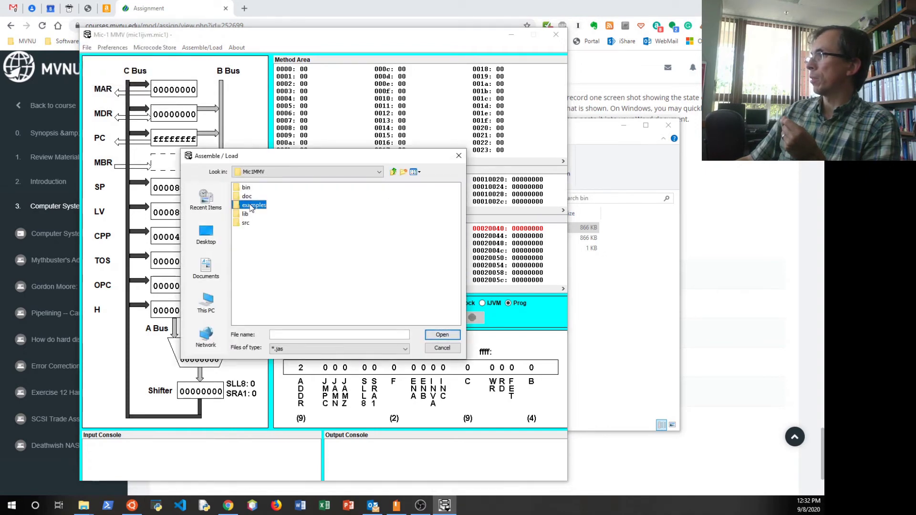
double_click(253, 207)
double_click(264, 189)
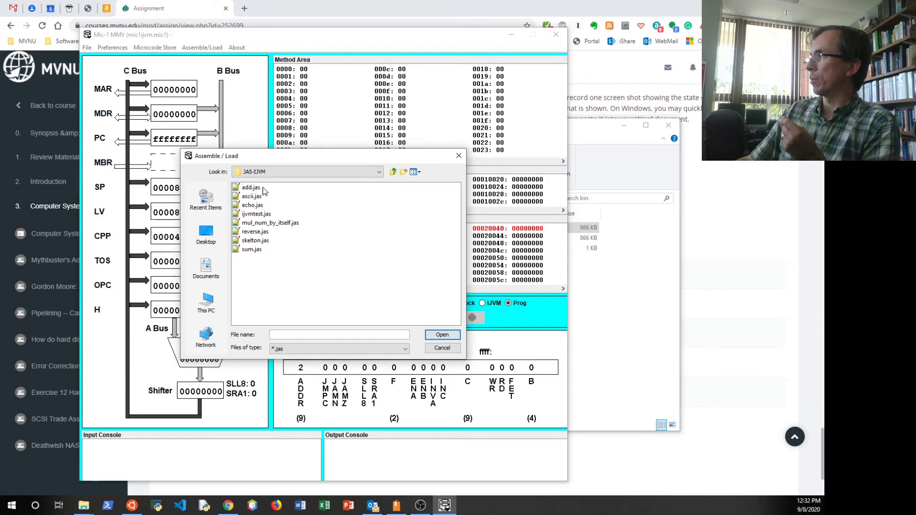
double_click(269, 213)
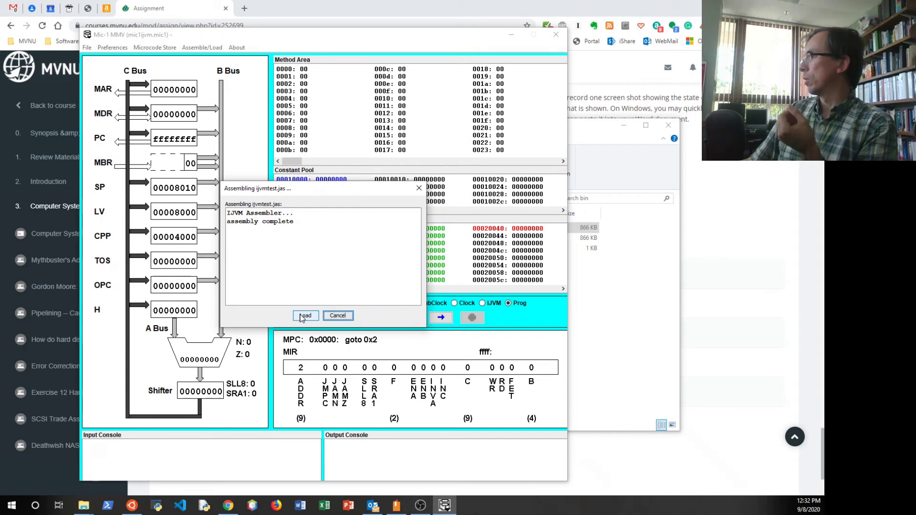
- Load the assembled ijvmtest program and run it until it prints OK
click(302, 316)
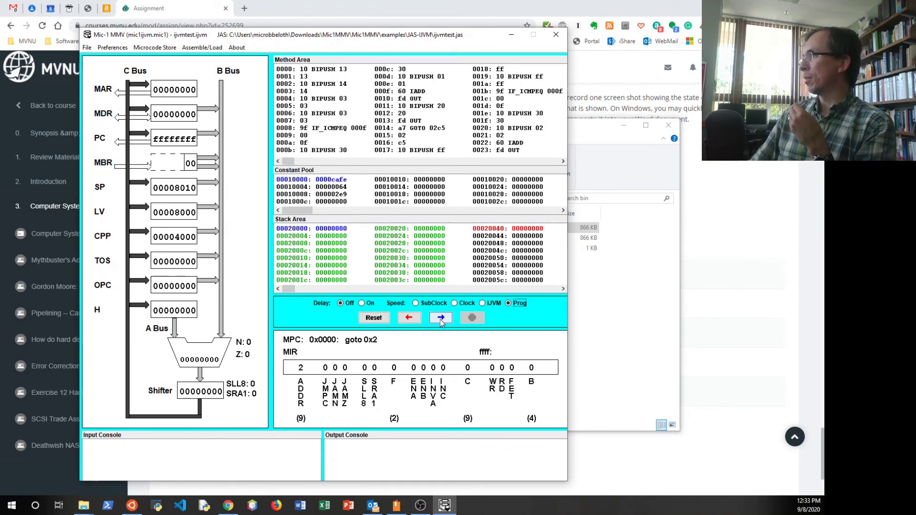
click(440, 318)
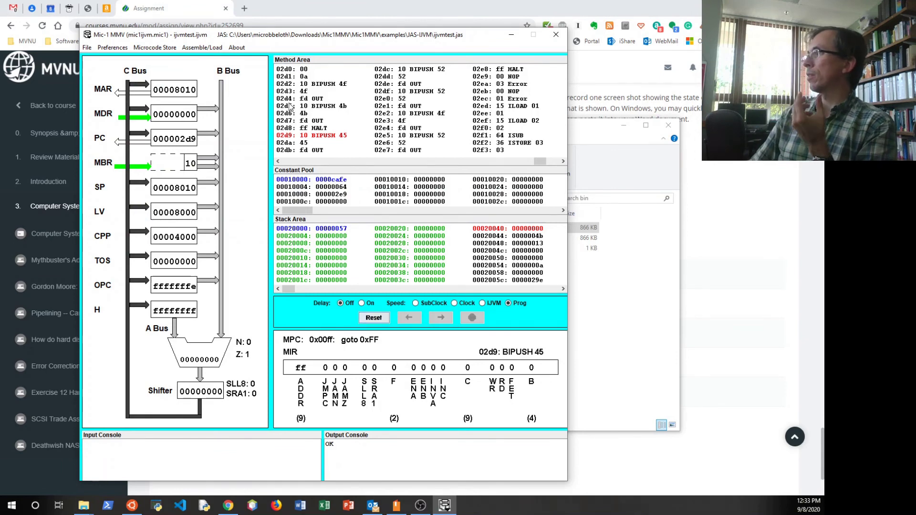
click(153, 48)
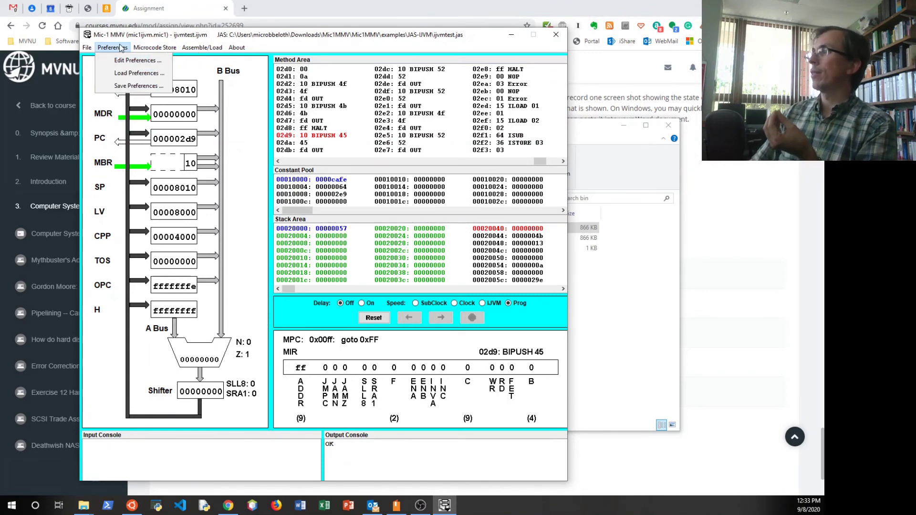
click(125, 59)
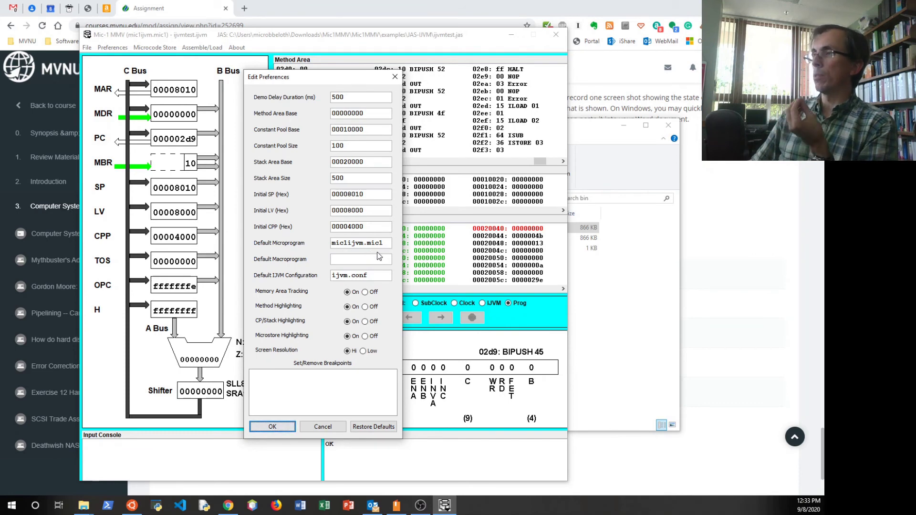
click(328, 427)
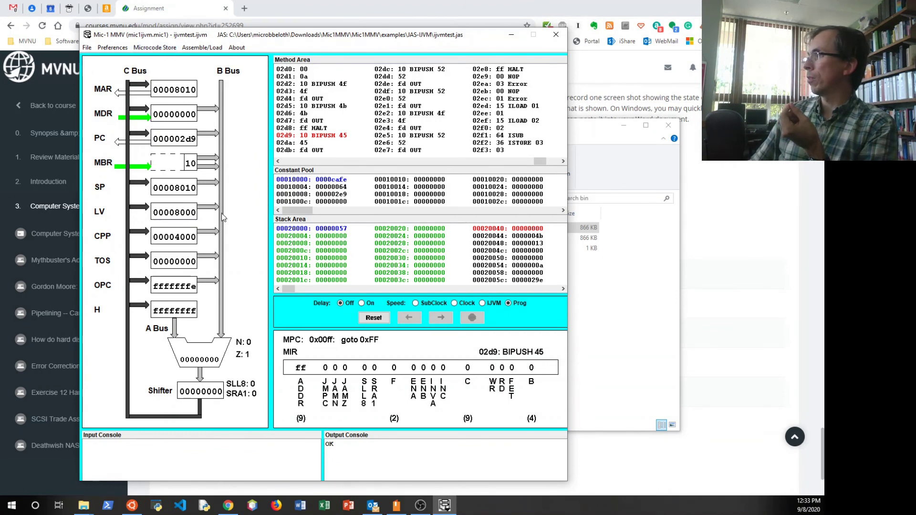
- Assemble the ascii.jas example via File > Assemble / Load JAS file
click(85, 47)
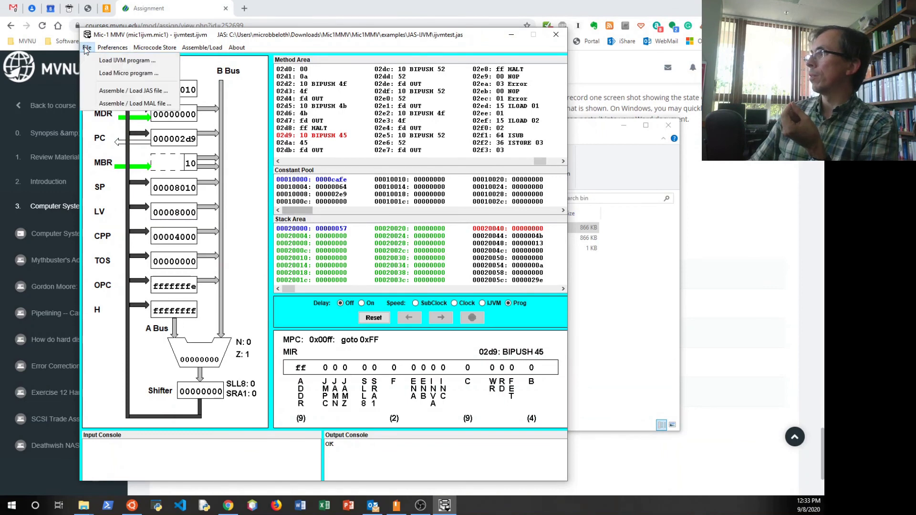
click(97, 91)
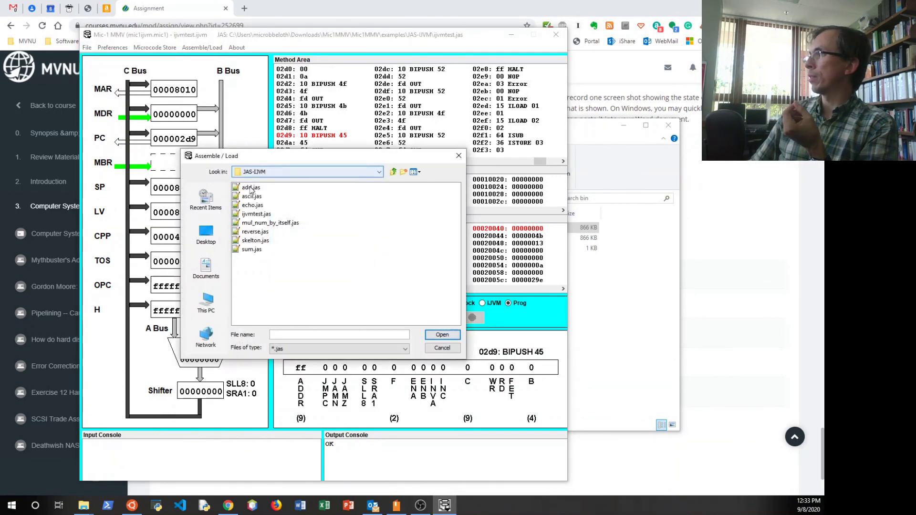
double_click(253, 196)
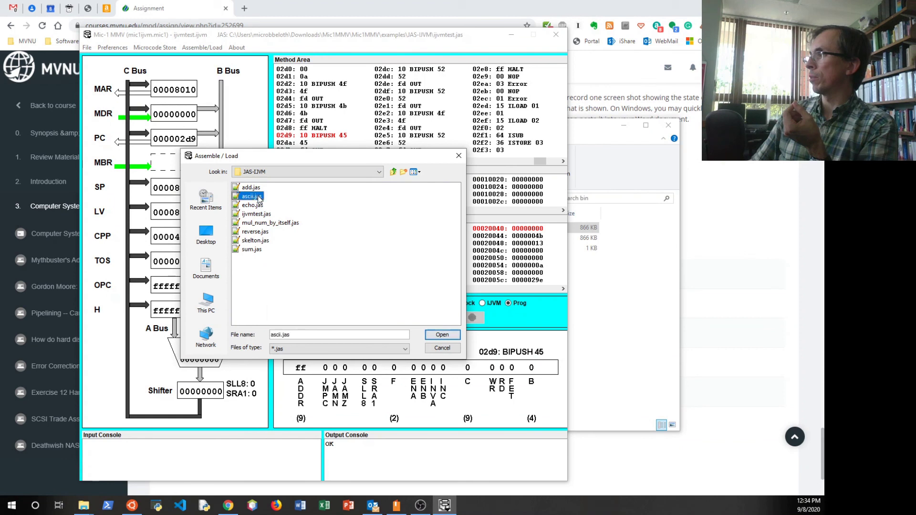
- Load the ascii program, reset the simulator, and run it to print the ASCII characters
click(304, 315)
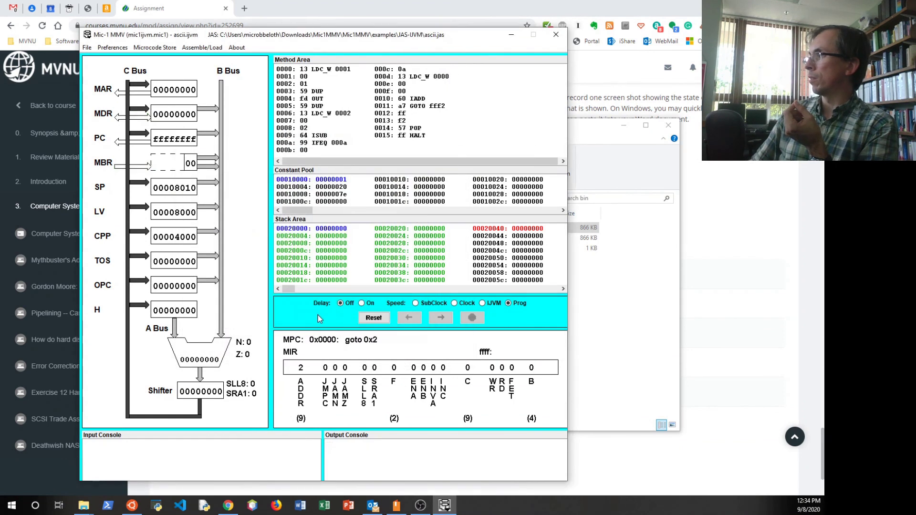
click(374, 317)
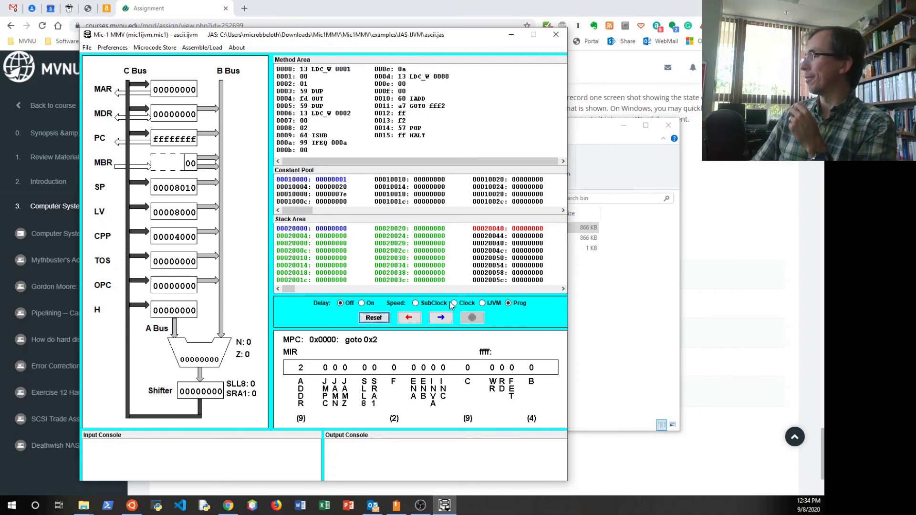
click(440, 318)
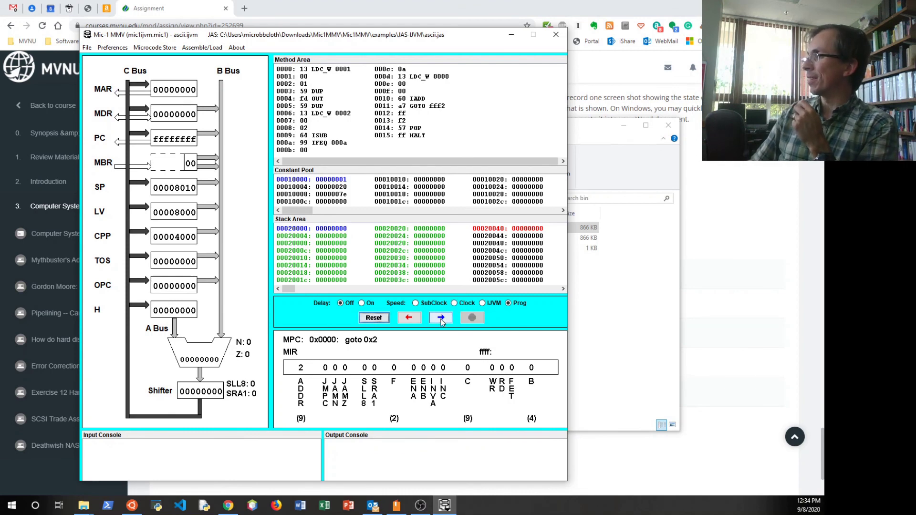
drag(483, 479, 373, 462)
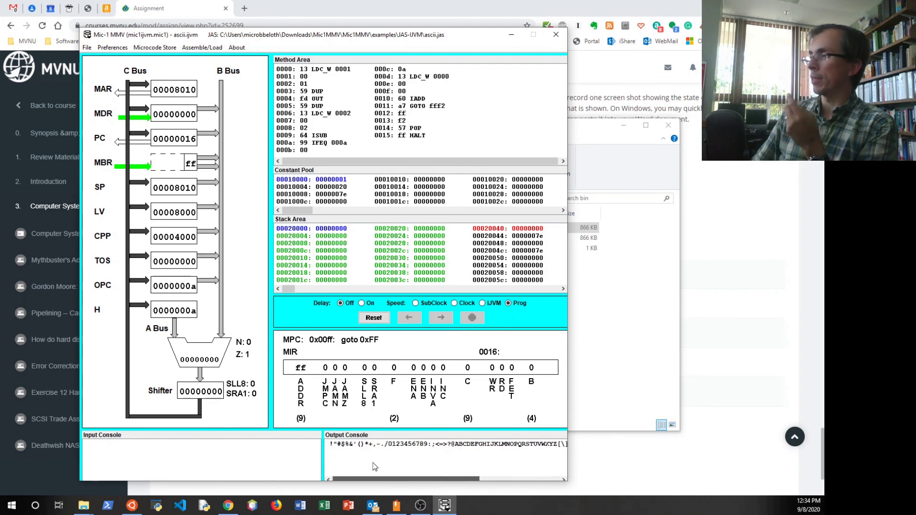